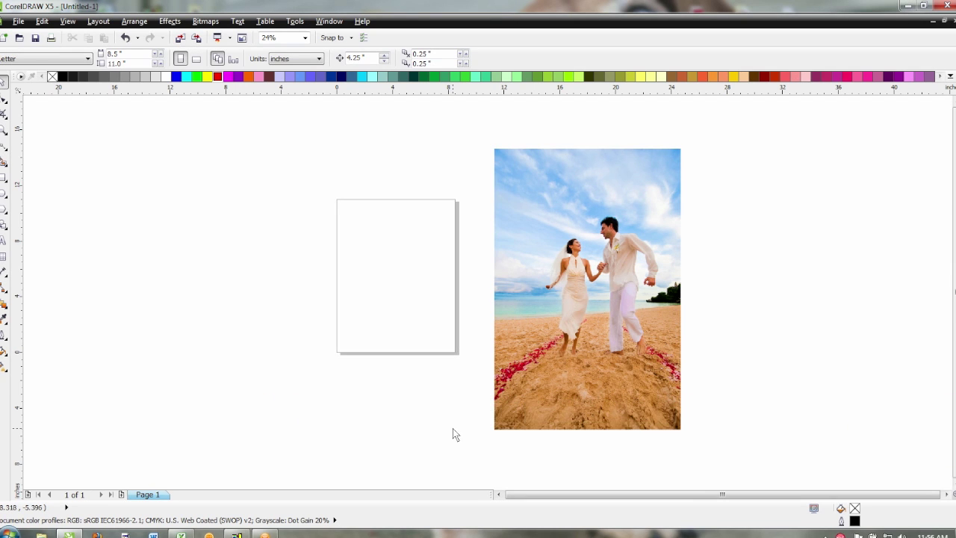
Confirm the beach photo is 300 dpi in the status bar, then switch to the Rectangle tool (F6)
left_click(662, 366)
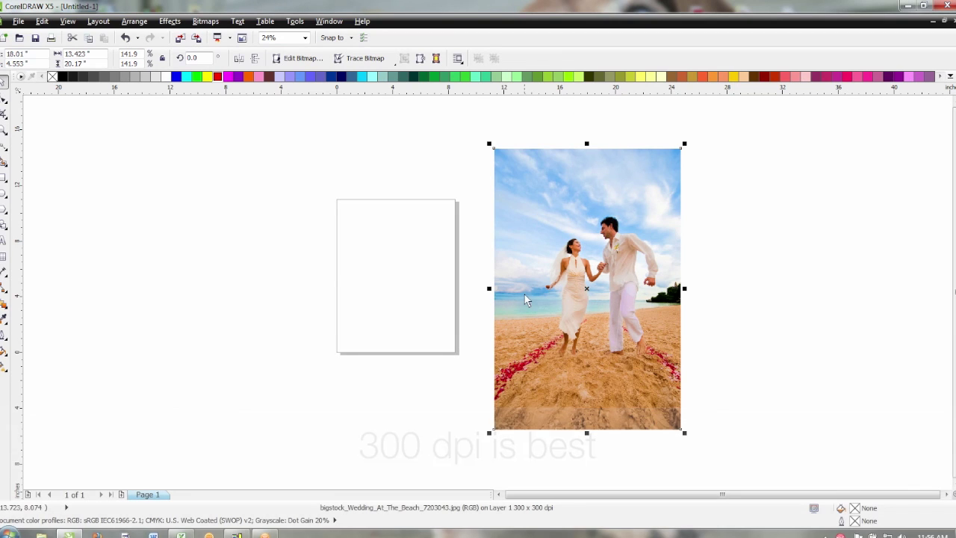
left_click(230, 266)
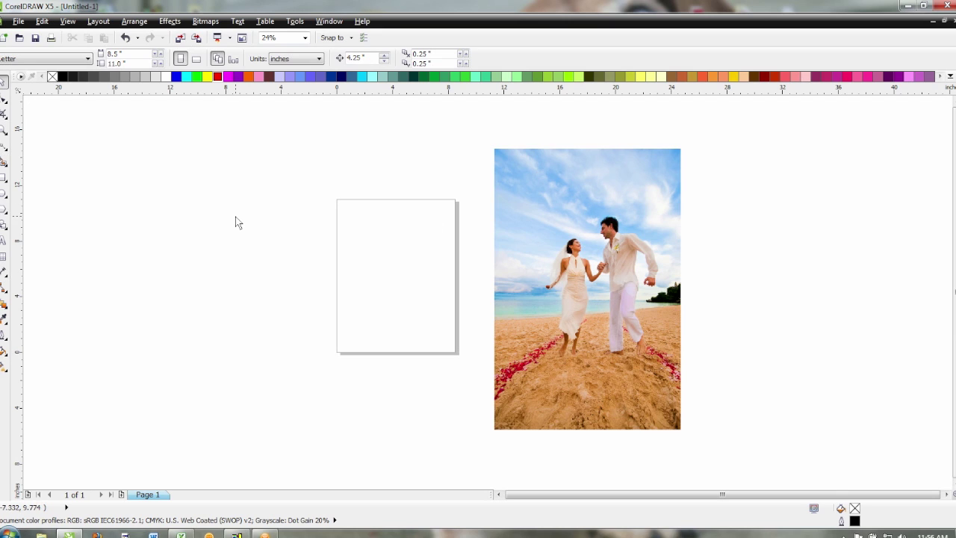
key("F6")
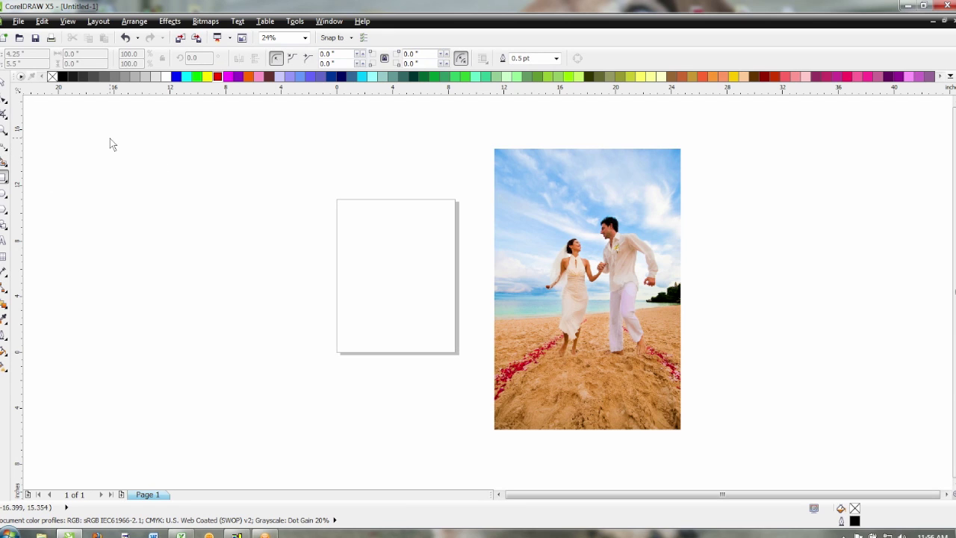
Draw a rectangle left of the page and size it to 4.375 × 4.375 inches
left_click_drag(110, 137, 166, 189)
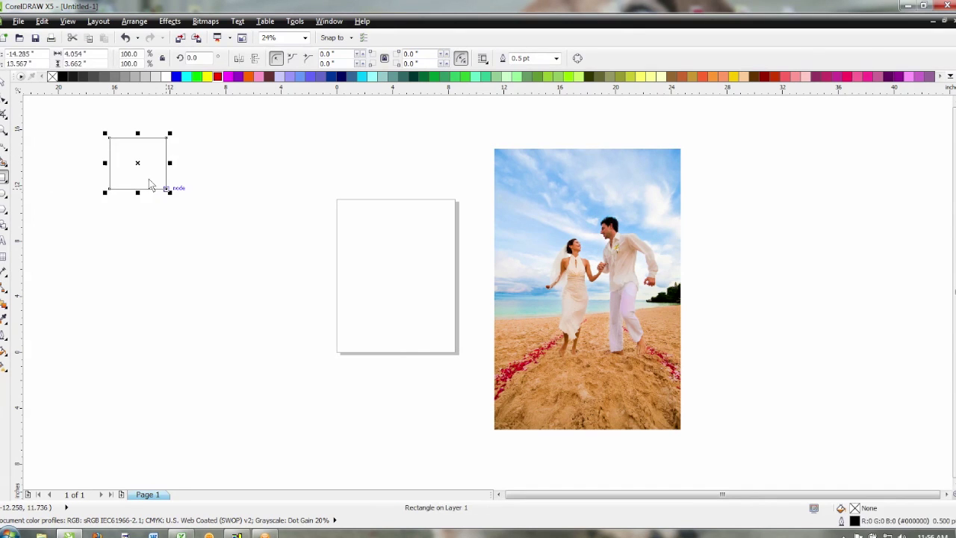
left_click(3, 83)
left_click_drag(103, 53, 66, 54)
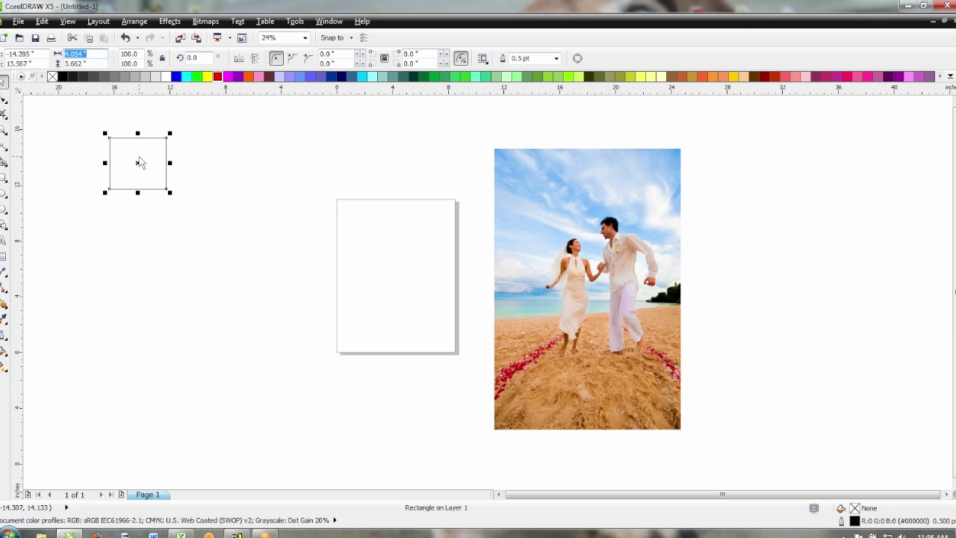
type("4.375")
key("Tab")
type("4.375")
key("Return")
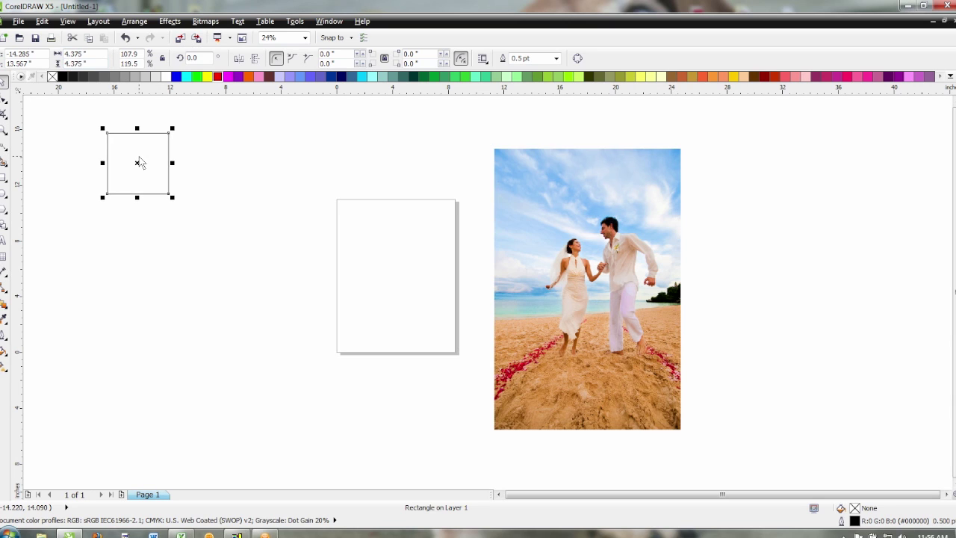
Set the page's nudge distance so duplicates land beside the square
left_click(250, 166)
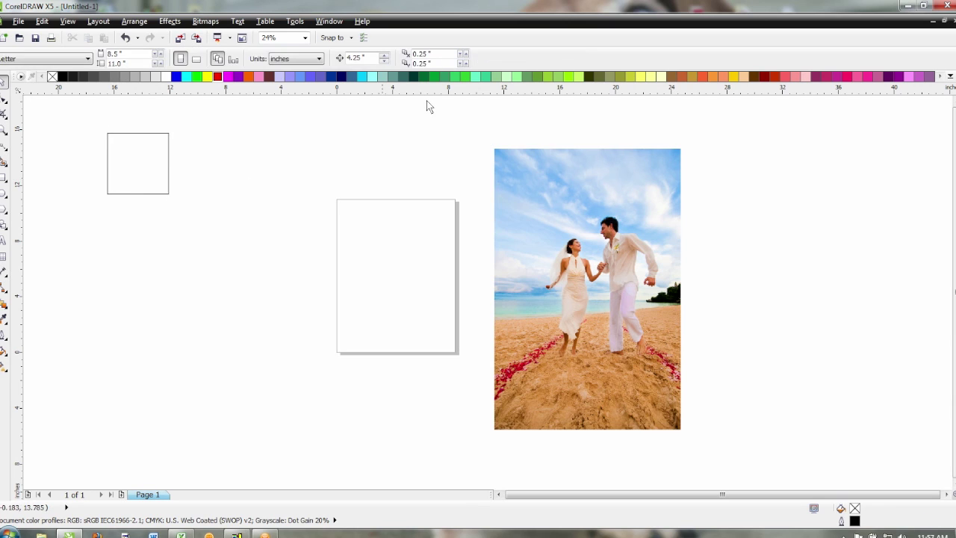
left_click(369, 60)
left_click(224, 198)
Duplicate the square twice to the right to make a row of three
left_click(150, 195)
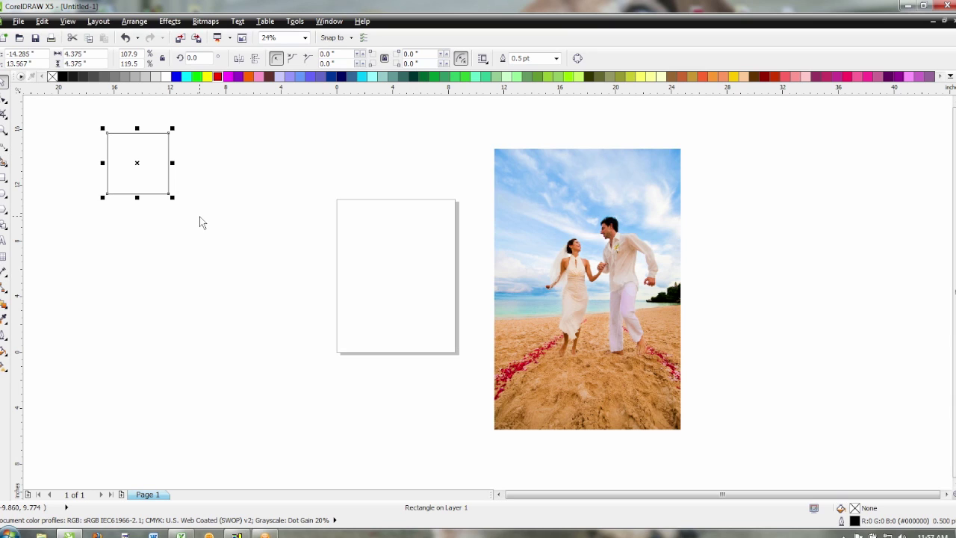
key("ctrl+c")
key("ctrl+d")
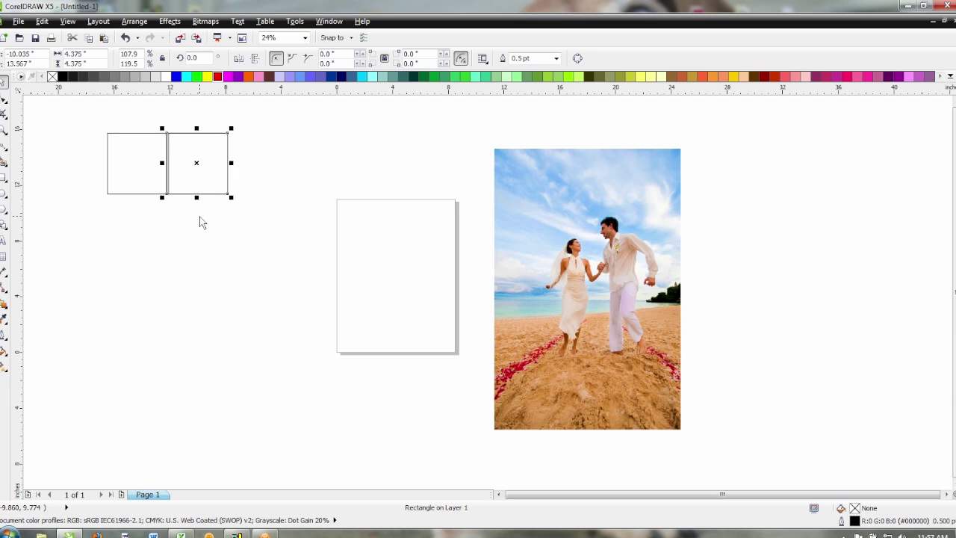
key("ctrl+d")
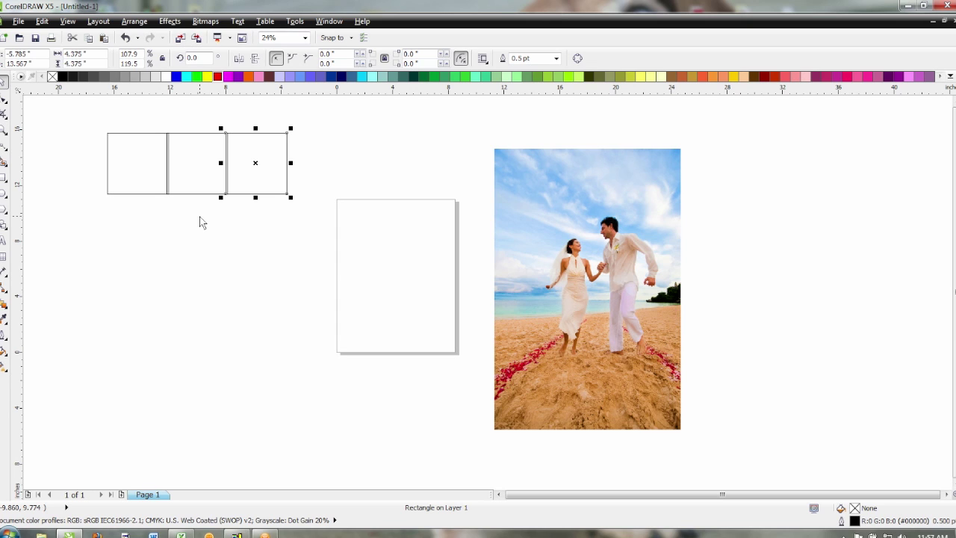
left_click(199, 221)
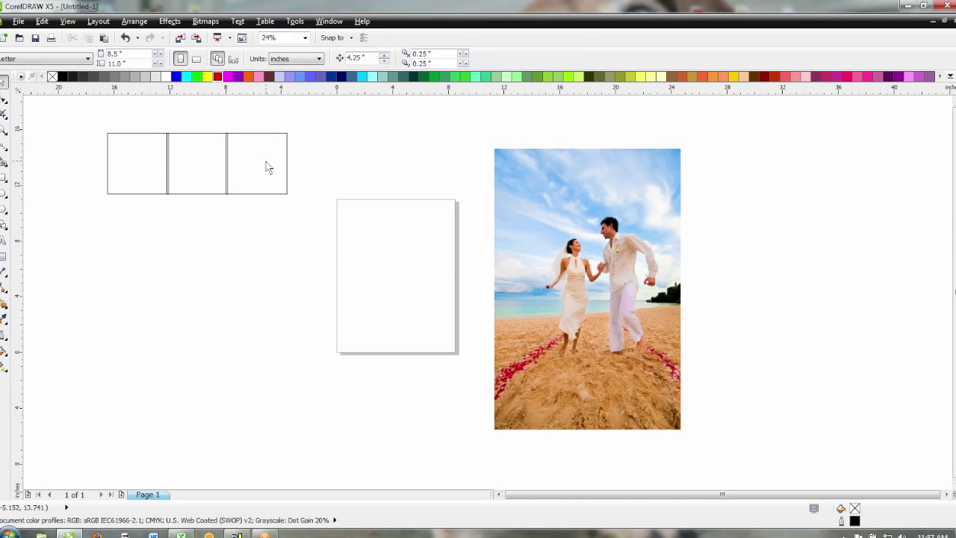
Duplicate the three-square row downward to fill out the 3 × 4 grid
left_click_drag(93, 117, 330, 230)
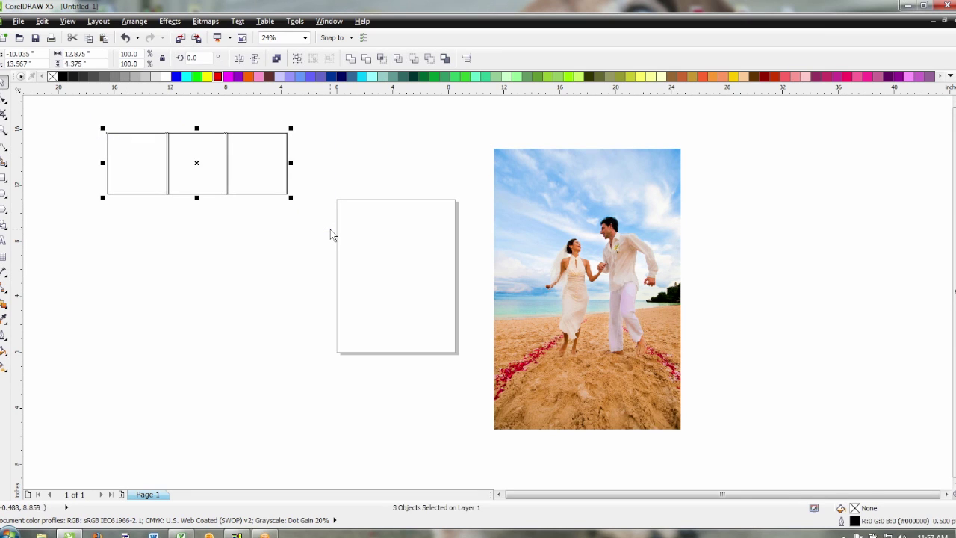
key("ctrl+d")
key("ctrl+d")
key("ctrl+d")
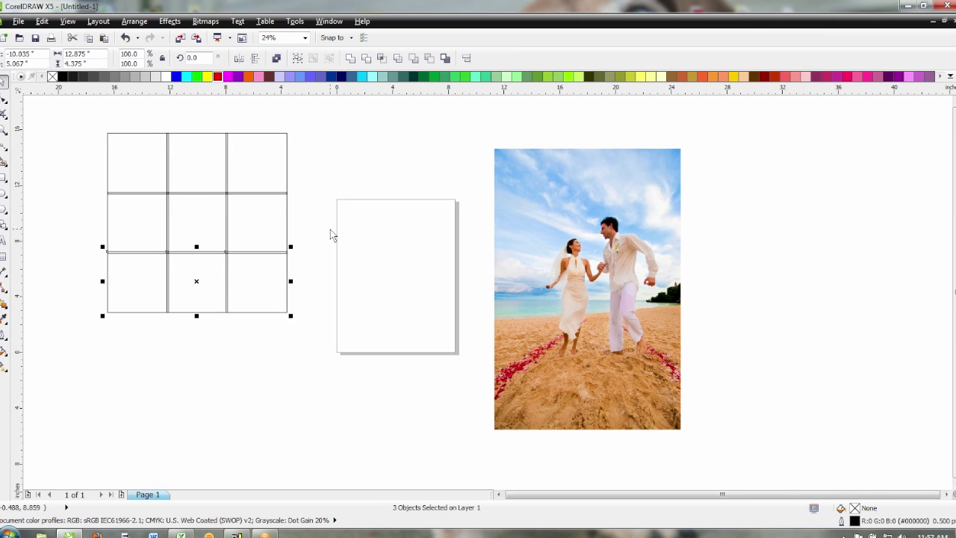
left_click(339, 376)
Marquee-select the twelve squares and join them into one curve with Arrange > Combine
left_click_drag(87, 121, 307, 414)
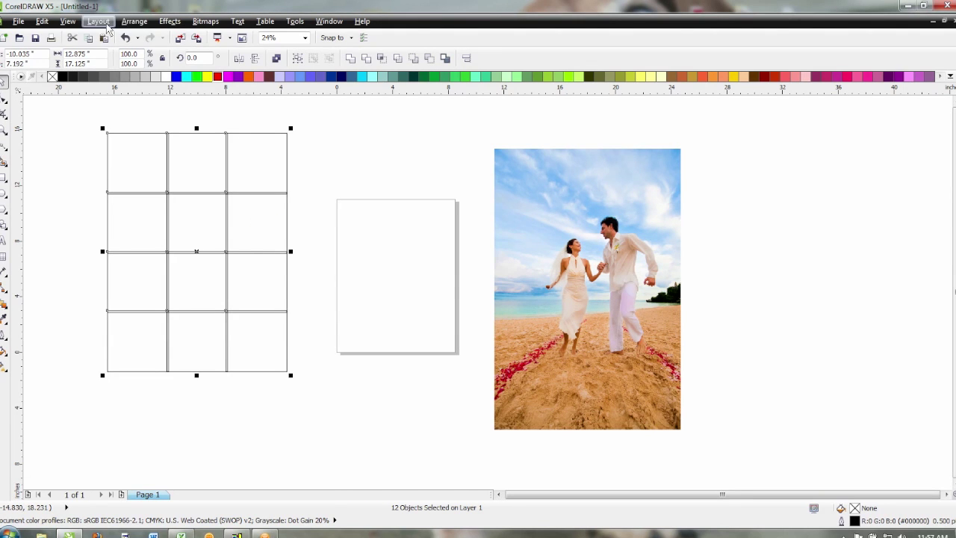
left_click(134, 21)
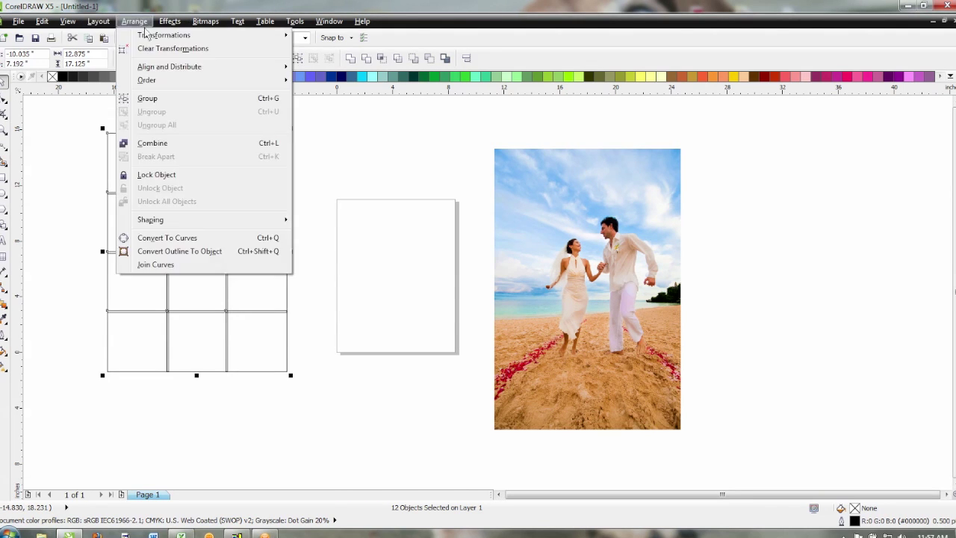
left_click(165, 146)
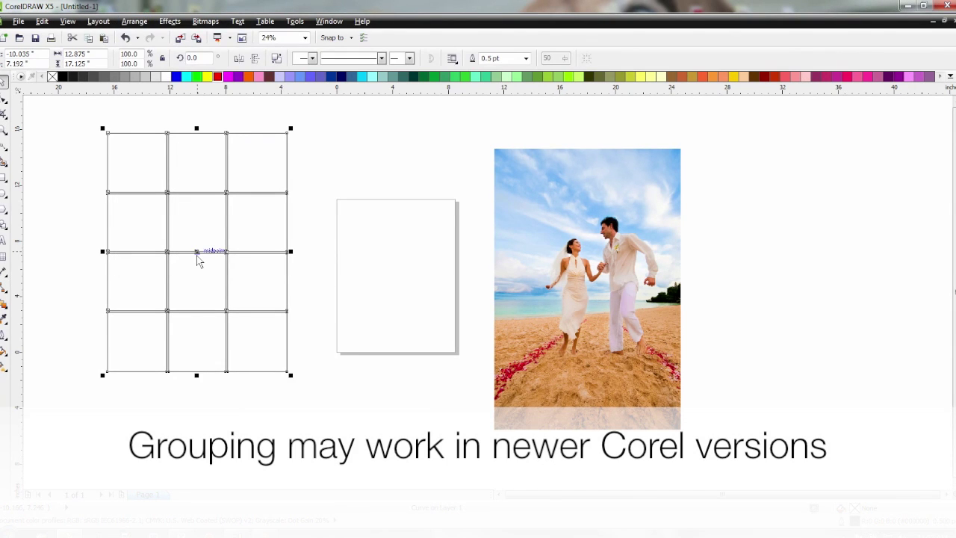
left_click(269, 410)
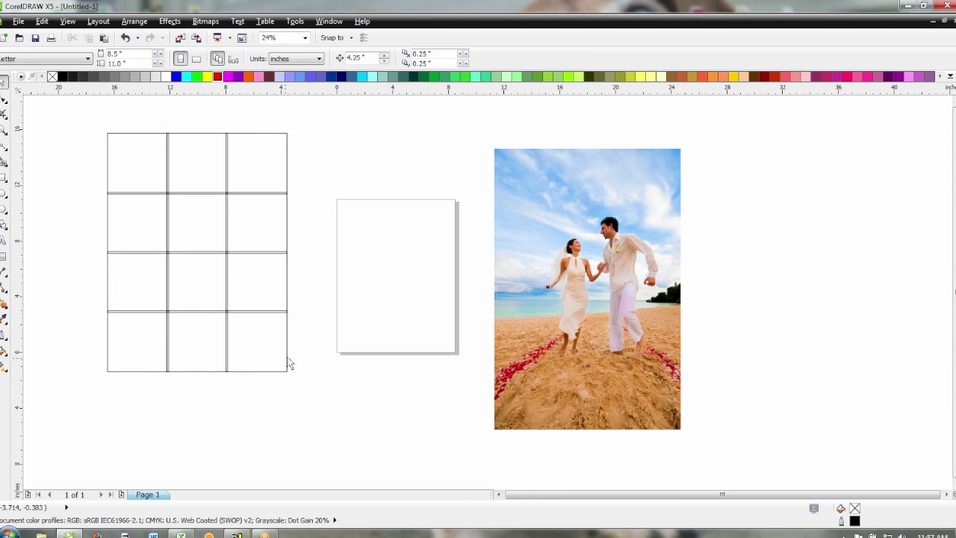
Shift the grid down-right, drag the beach photo over it, and open Effects > PowerClip
left_click_drag(291, 364, 319, 385)
left_click(411, 390)
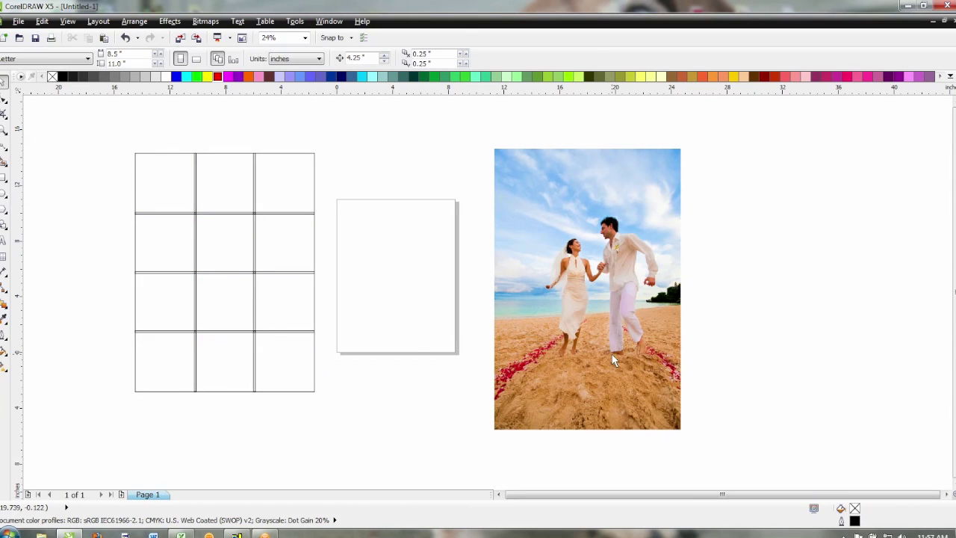
left_click(619, 359)
left_click_drag(580, 359, 248, 410)
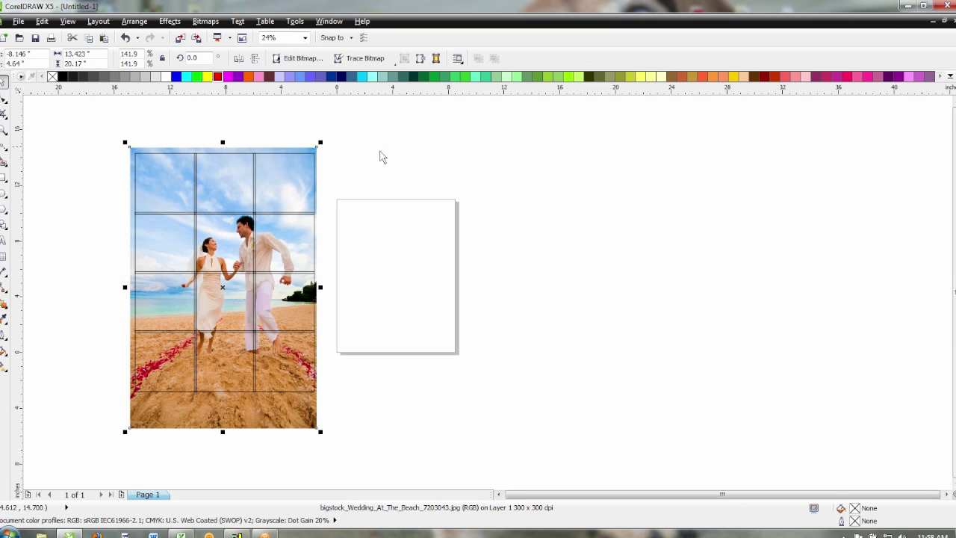
left_click(169, 21)
mouse_move(172, 196)
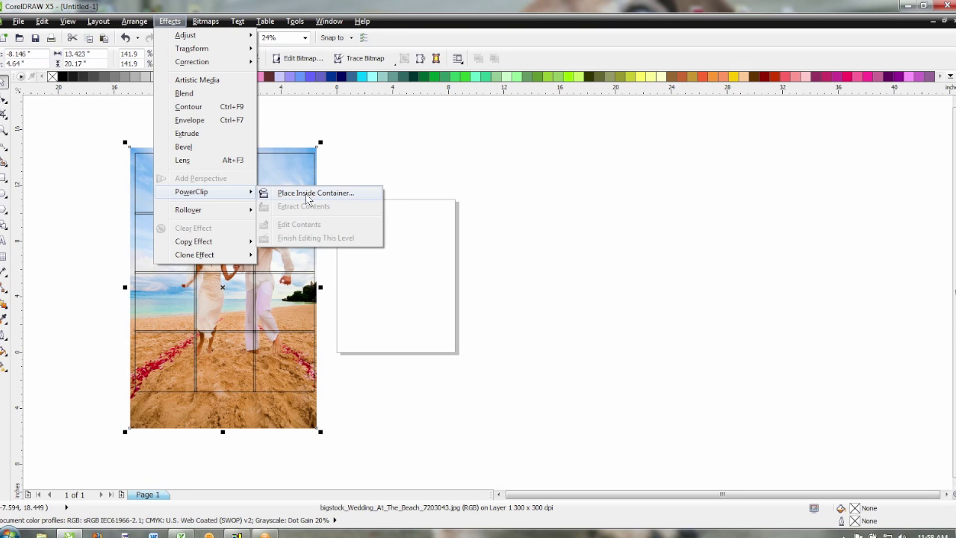
PowerClip the wedding photo inside the combined grid and set the grid's outline to none
key("Escape")
key("Escape")
key("Escape")
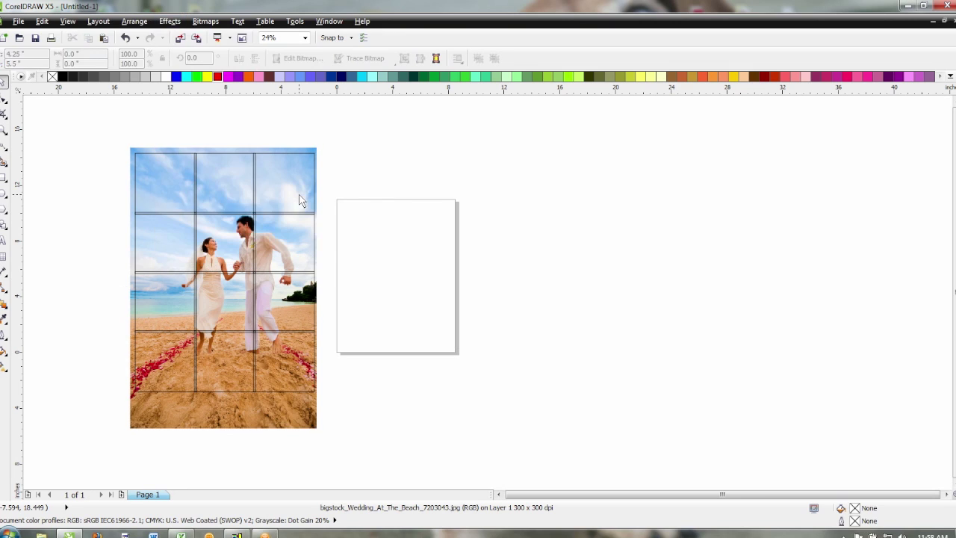
left_click(197, 218)
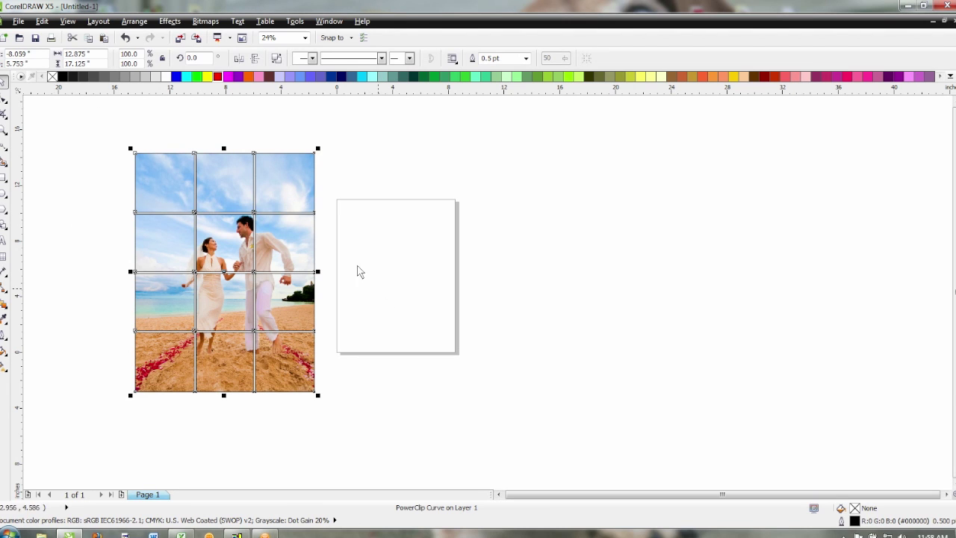
right_click(52, 77)
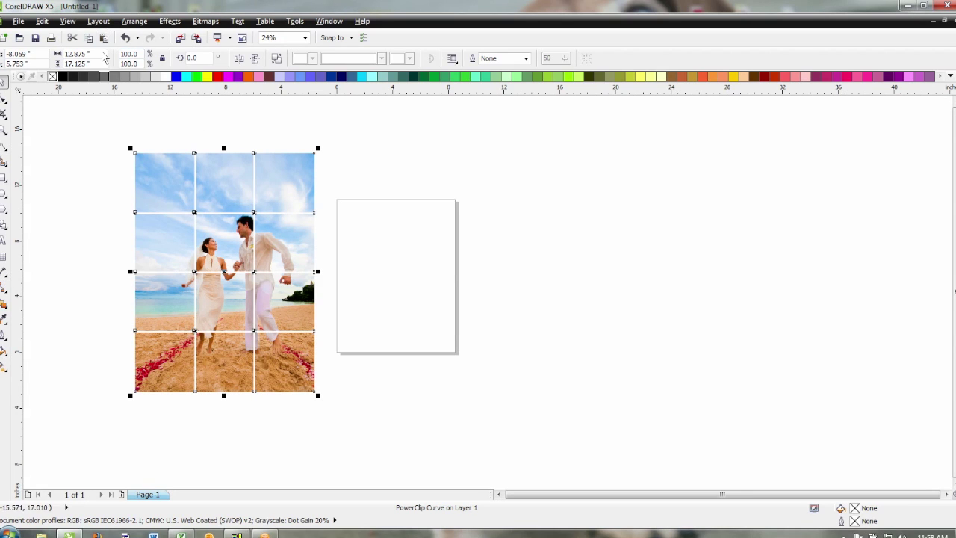
left_click(131, 23)
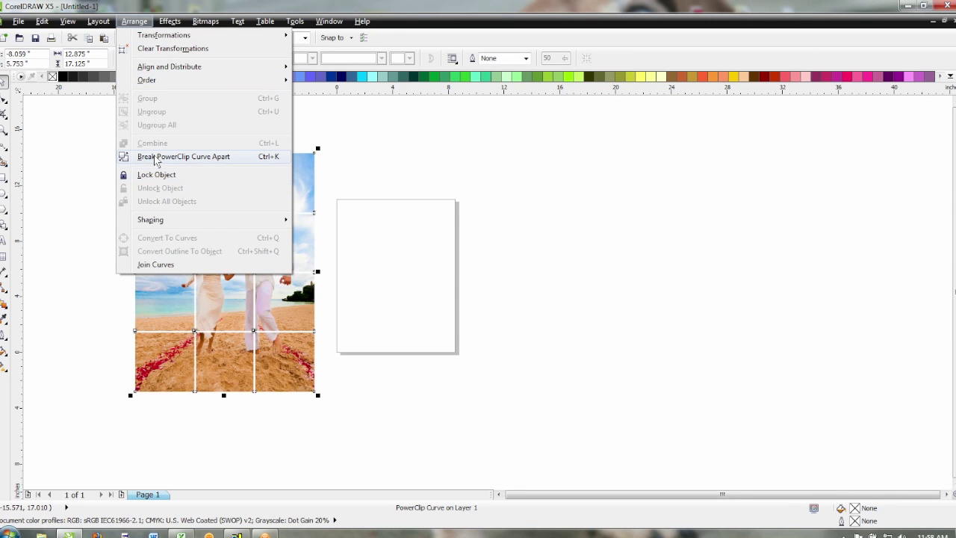
Break the PowerClip curve apart and pull the sky tiles in the top two rows apart
left_click(272, 162)
left_click(75, 200)
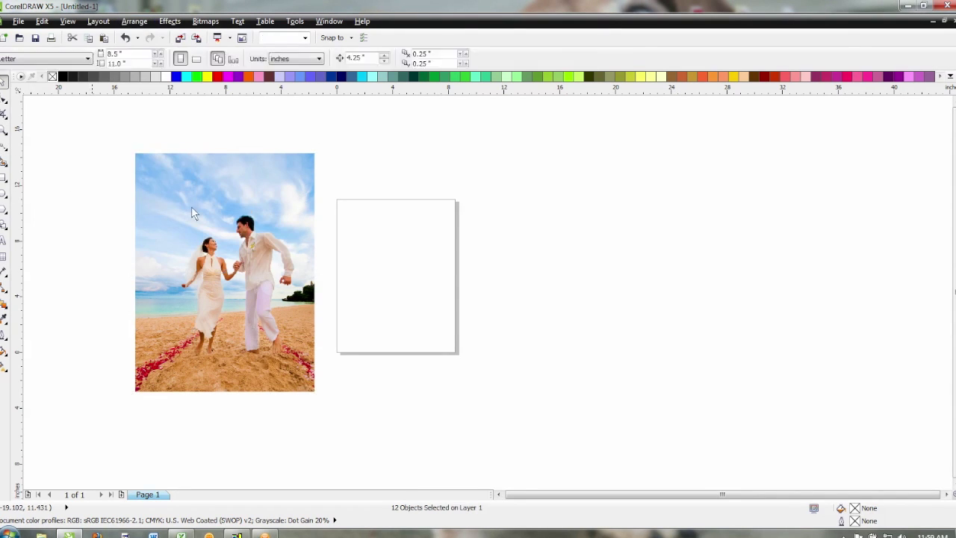
left_click_drag(144, 174, 127, 156)
left_click_drag(306, 179, 326, 150)
left_click_drag(208, 177, 210, 144)
left_click_drag(170, 261, 151, 261)
left_click_drag(304, 253, 315, 250)
Drag the couple, middle beach and bottom sand tiles outward so gaps separate all twelve
left_click_drag(224, 243, 224, 236)
left_click_drag(157, 299, 127, 317)
left_click_drag(306, 303, 336, 312)
left_click_drag(254, 306, 250, 311)
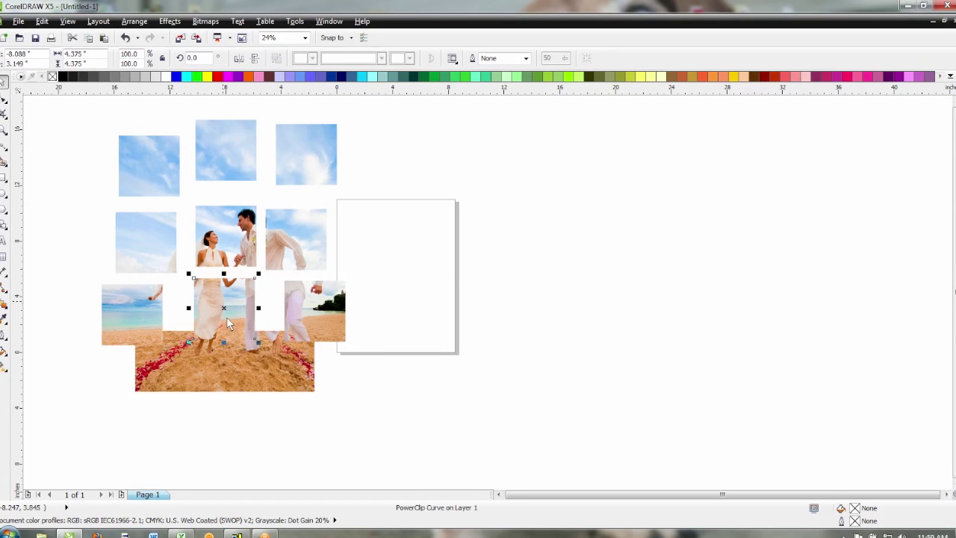
left_click_drag(151, 366, 137, 387)
left_click_drag(217, 374, 202, 409)
left_click_drag(286, 371, 319, 405)
left_click_drag(223, 403, 248, 402)
left_click_drag(309, 399, 298, 395)
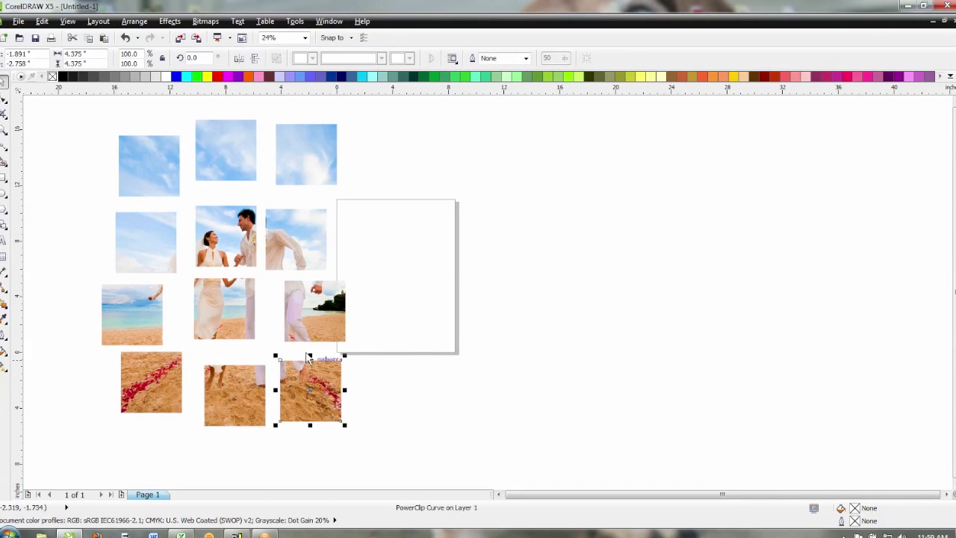
left_click(291, 317)
left_click_drag(291, 313, 283, 308)
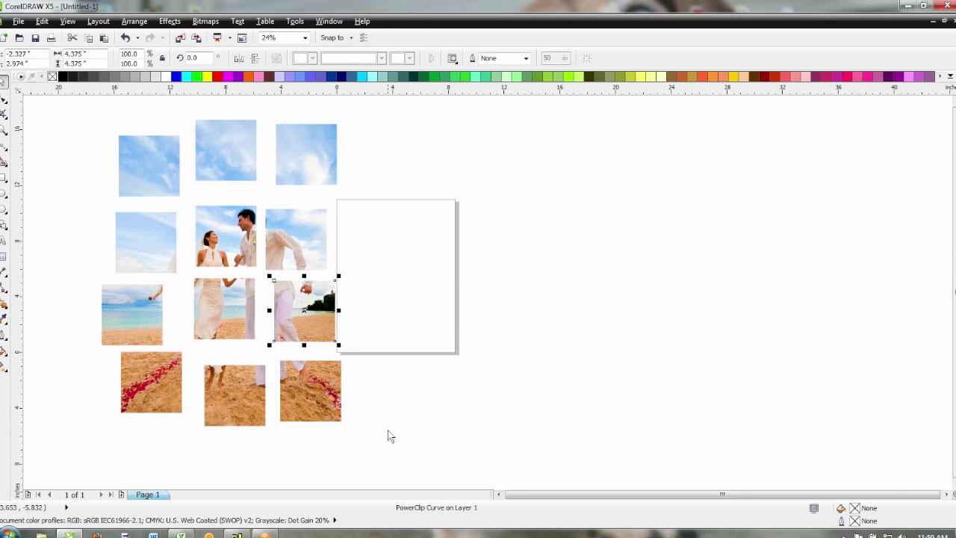
right_click(298, 142)
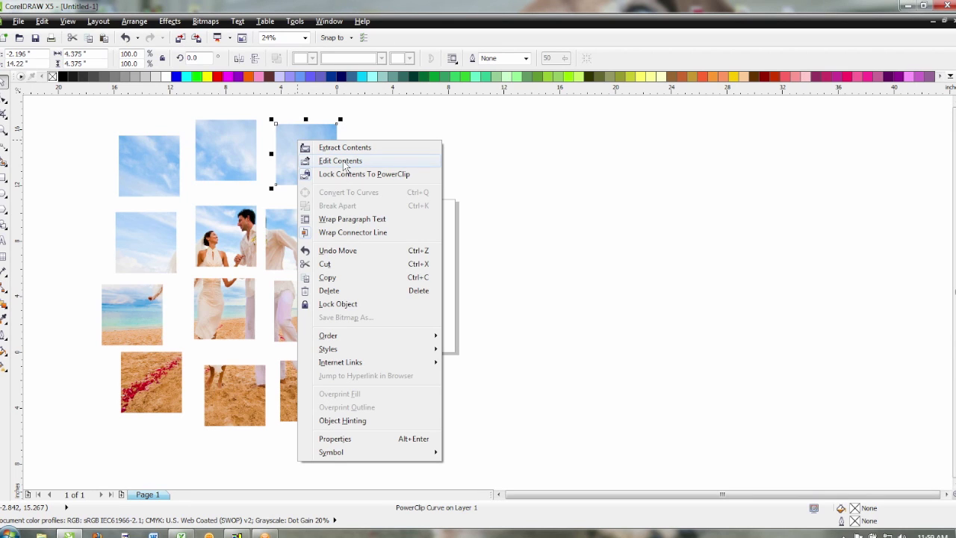
left_click(340, 160)
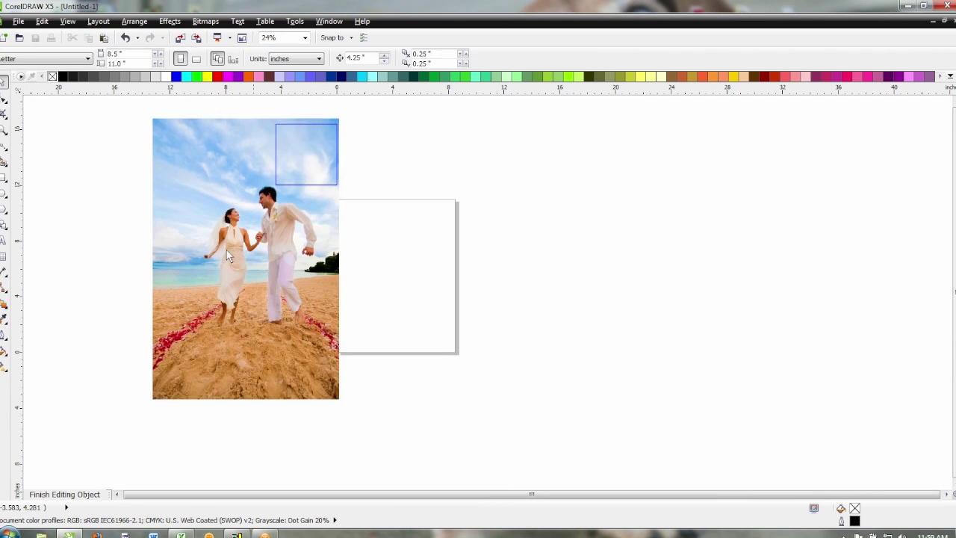
left_click(317, 162)
right_click(320, 165)
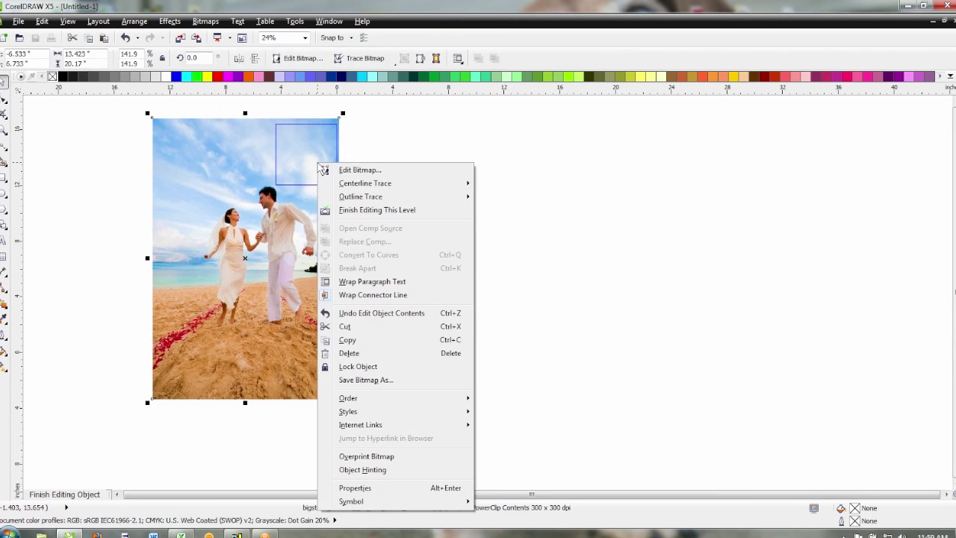
left_click(362, 210)
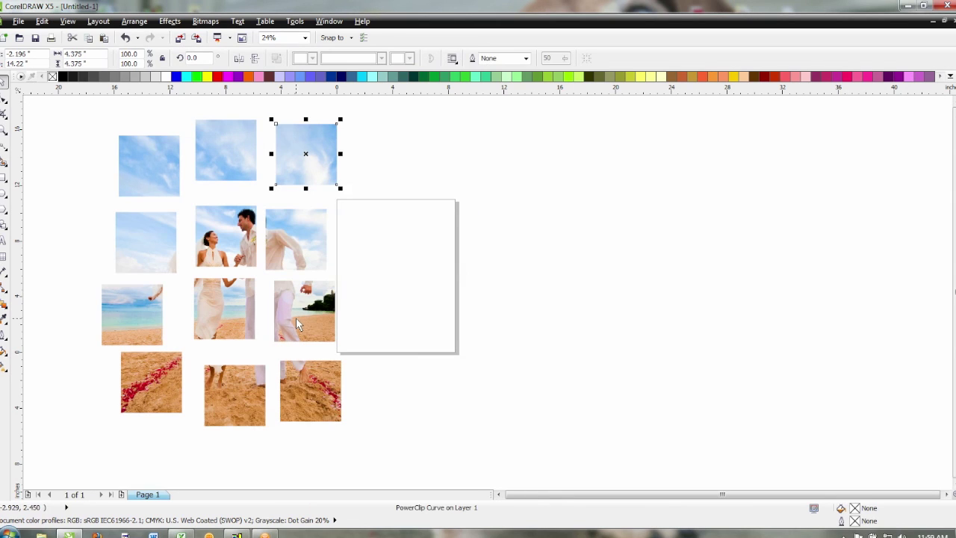
left_click(553, 405)
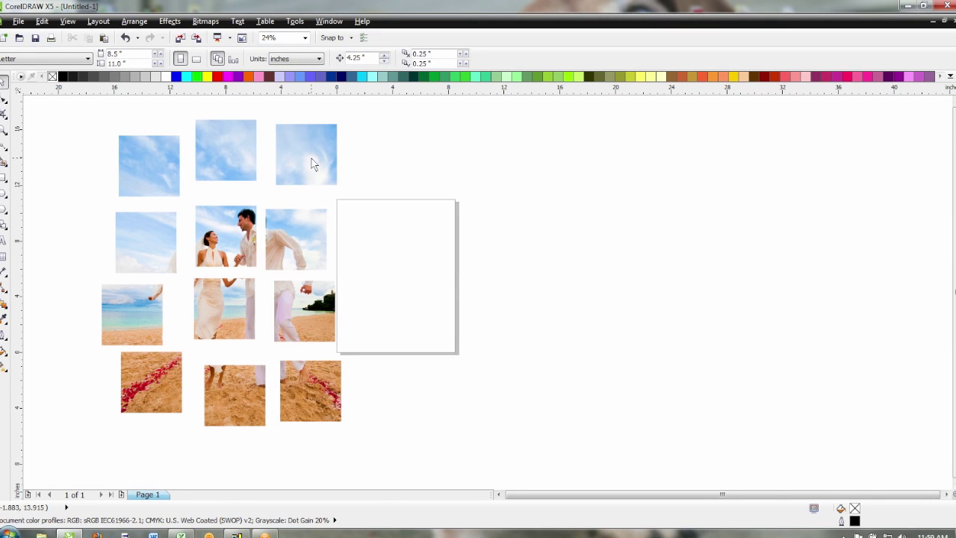
Move the top-right and top-middle sky tiles onto the Letter page, stacked vertically
left_click_drag(306, 154, 395, 238)
left_click_drag(228, 166, 395, 324)
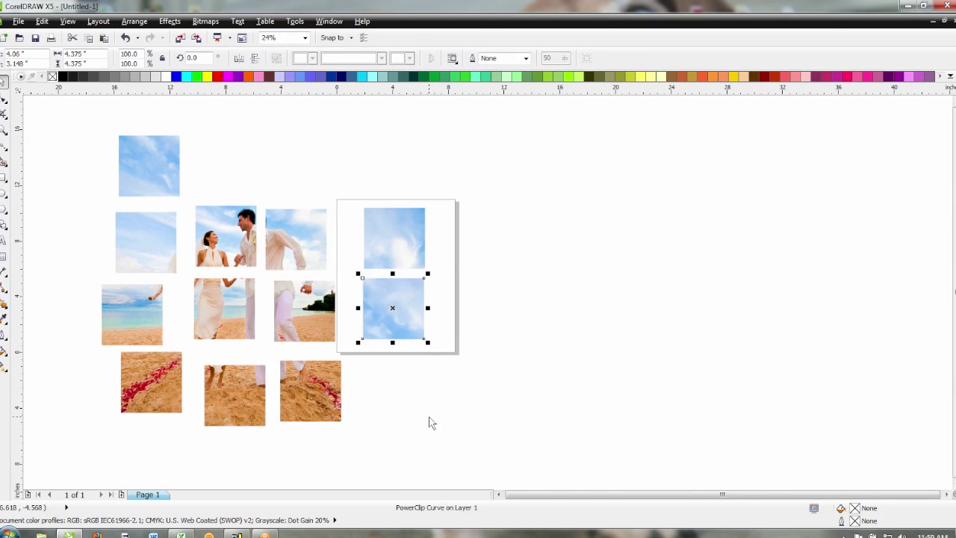
left_click(429, 420)
Delete the ten off-page tiles, then undo to restore them
left_click_drag(78, 128, 348, 444)
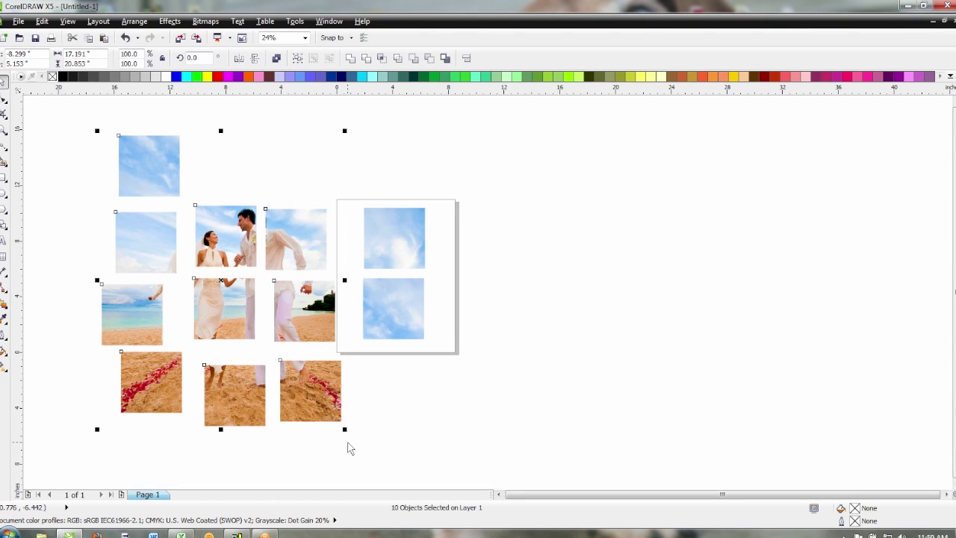
key("Delete")
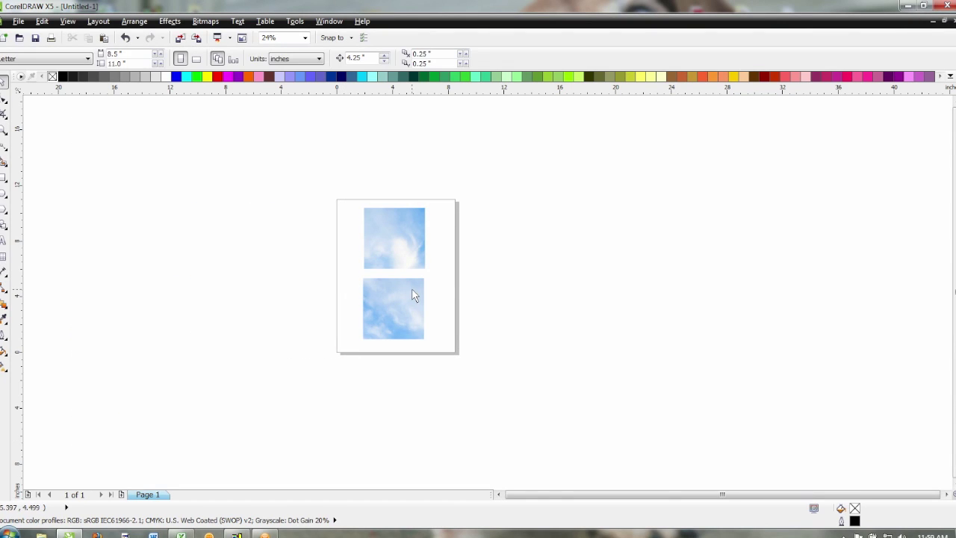
key("ctrl+z")
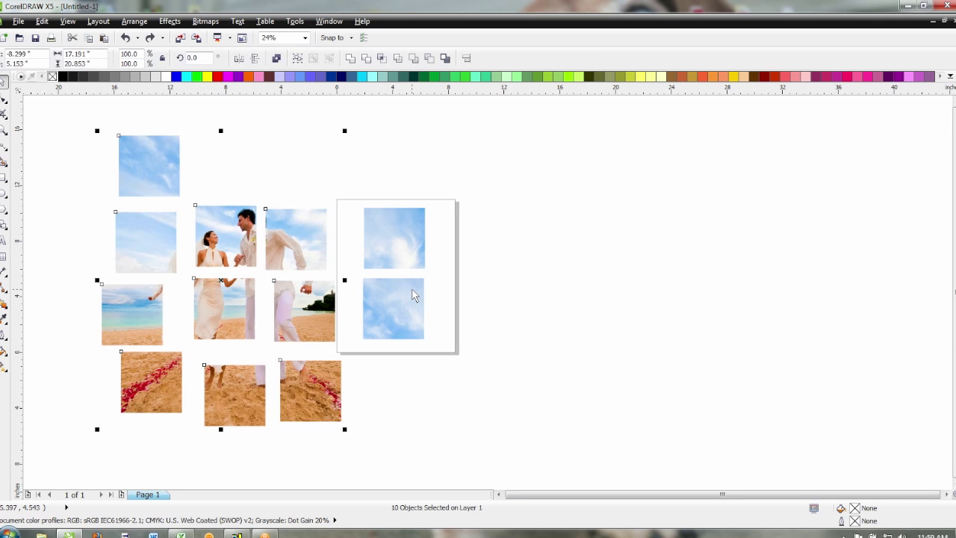
left_click(401, 359)
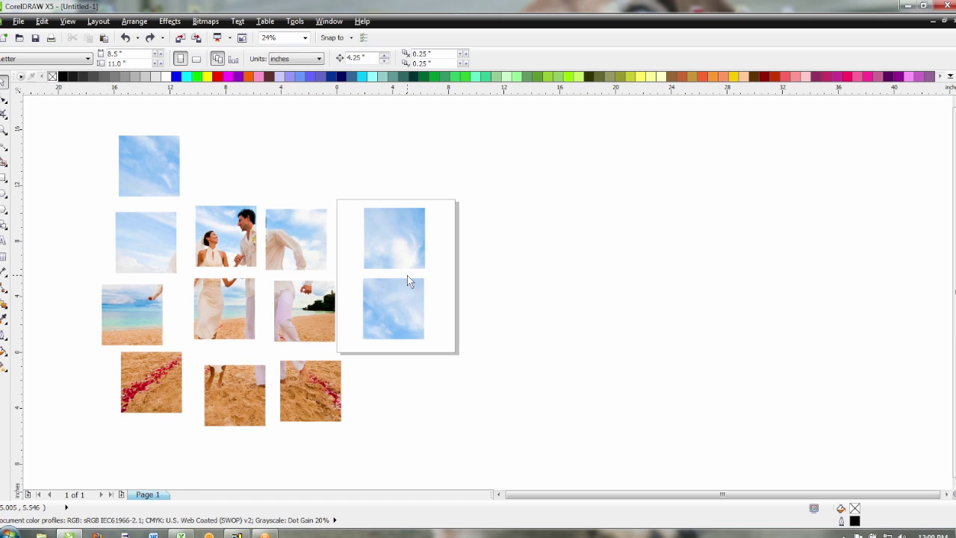
left_click(145, 165)
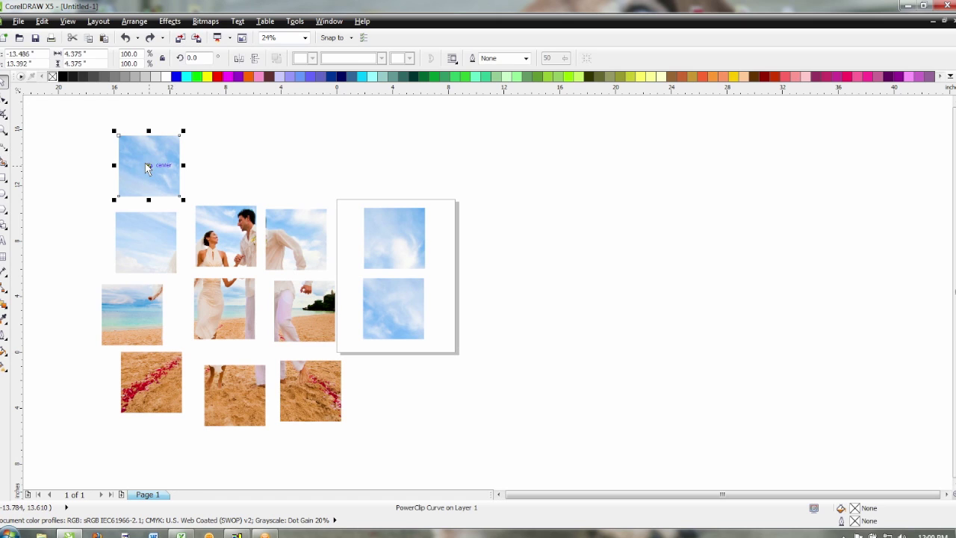
left_click(159, 258)
left_click(129, 153)
left_click(206, 21)
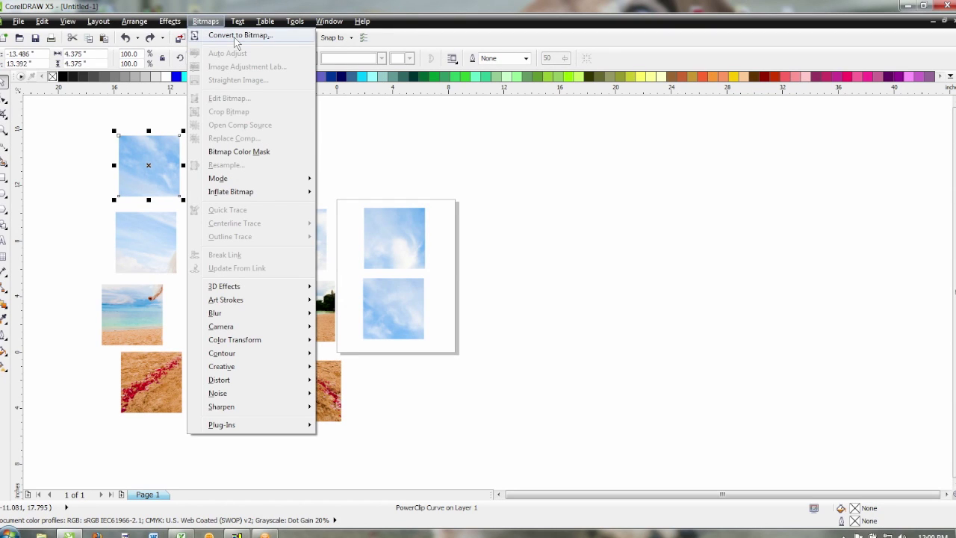
left_click(77, 156)
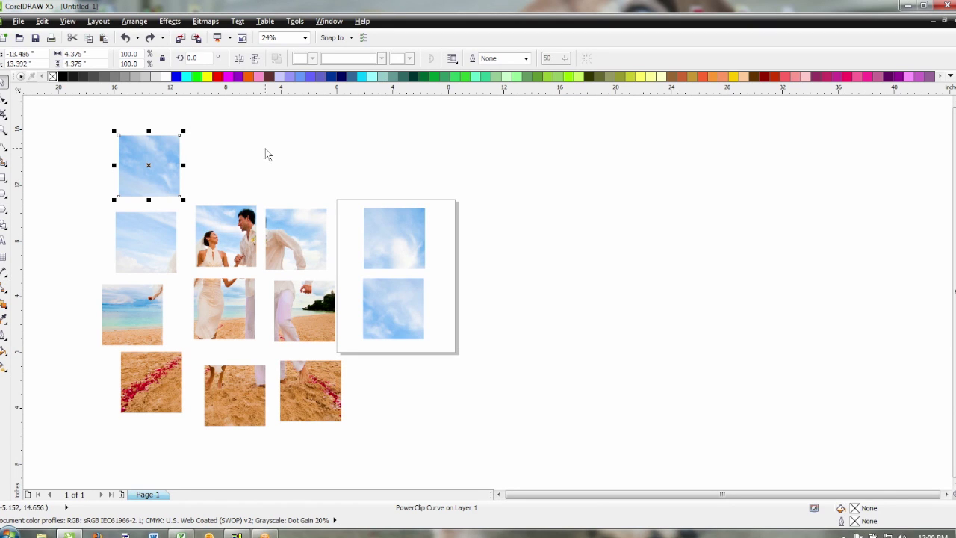
right_click(160, 173)
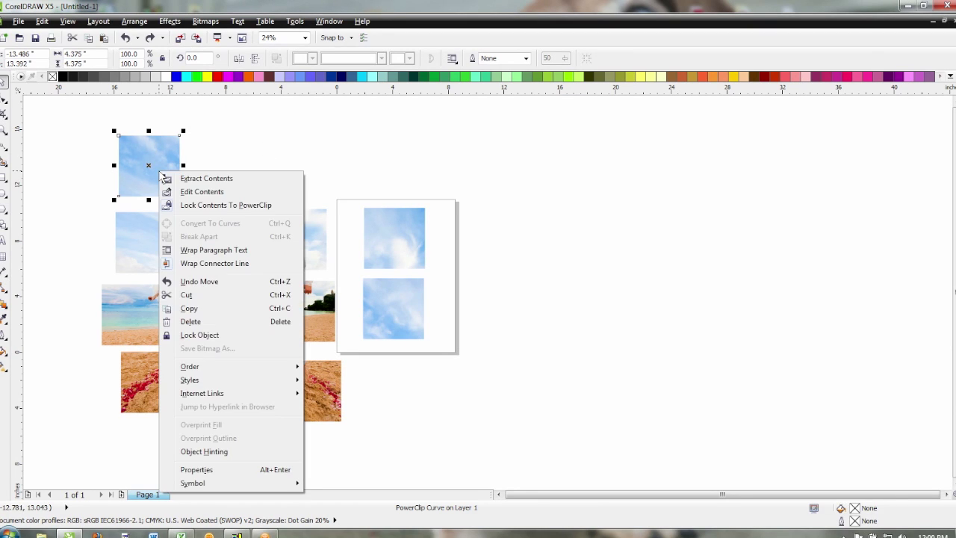
left_click(209, 192)
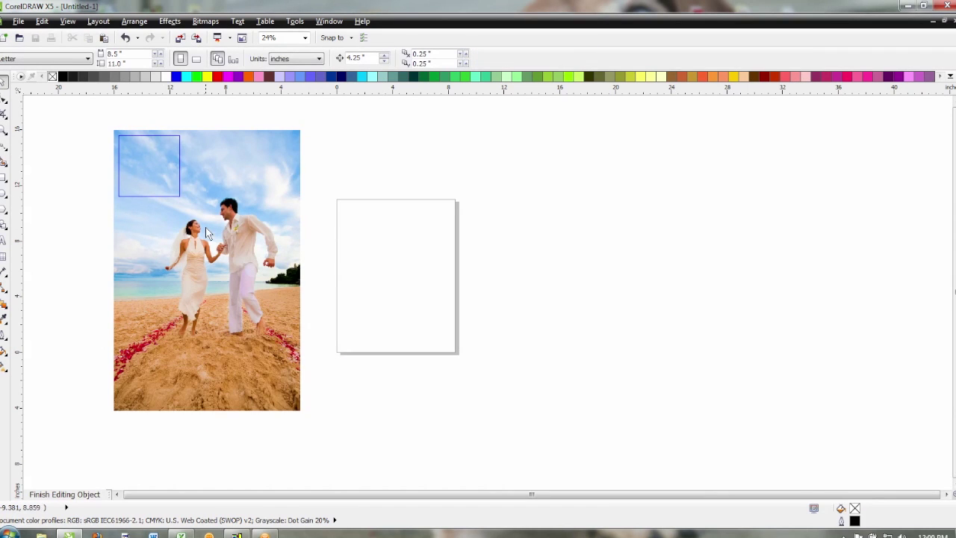
right_click(207, 233)
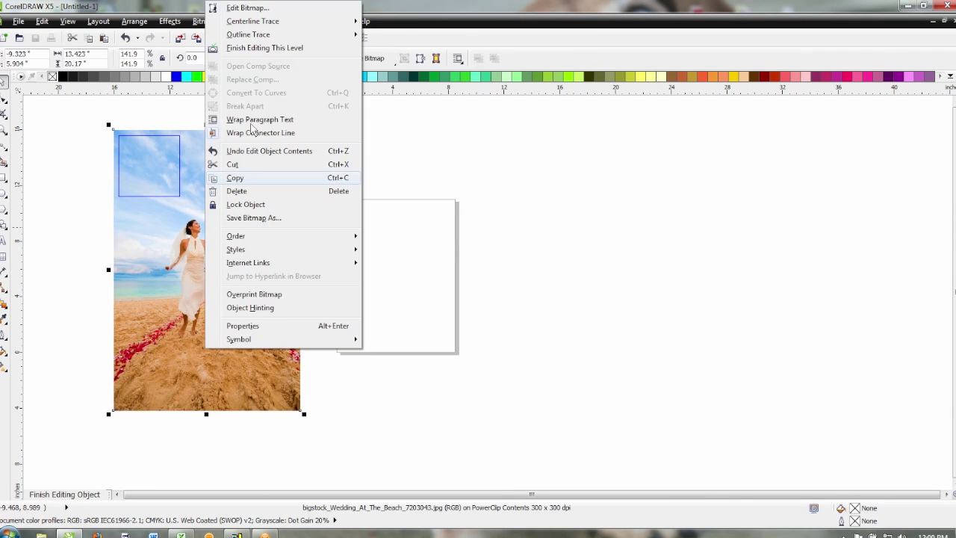
left_click(241, 46)
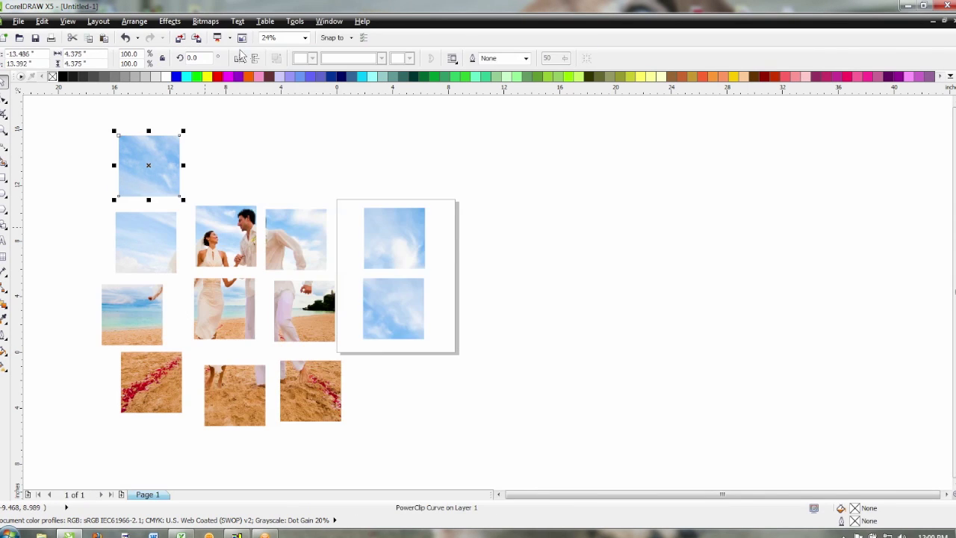
left_click(239, 169)
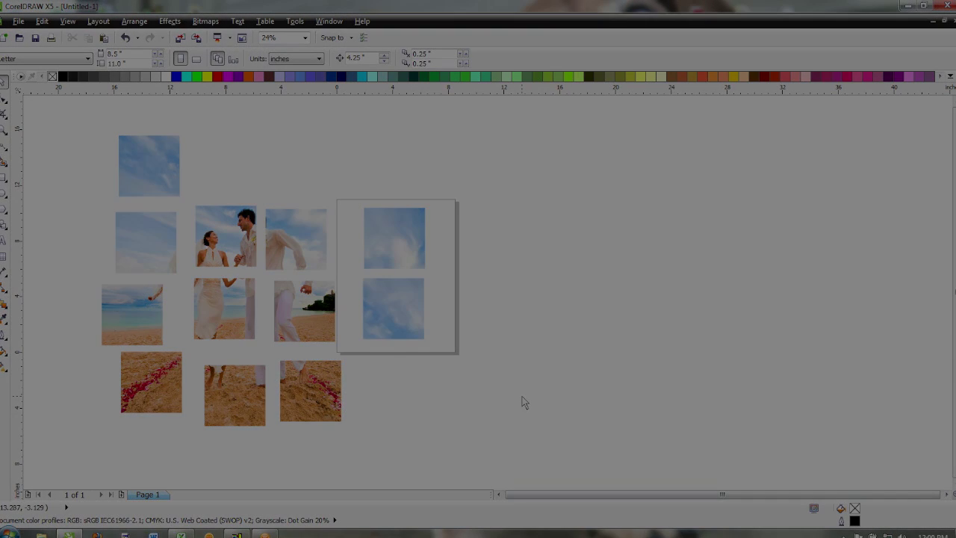